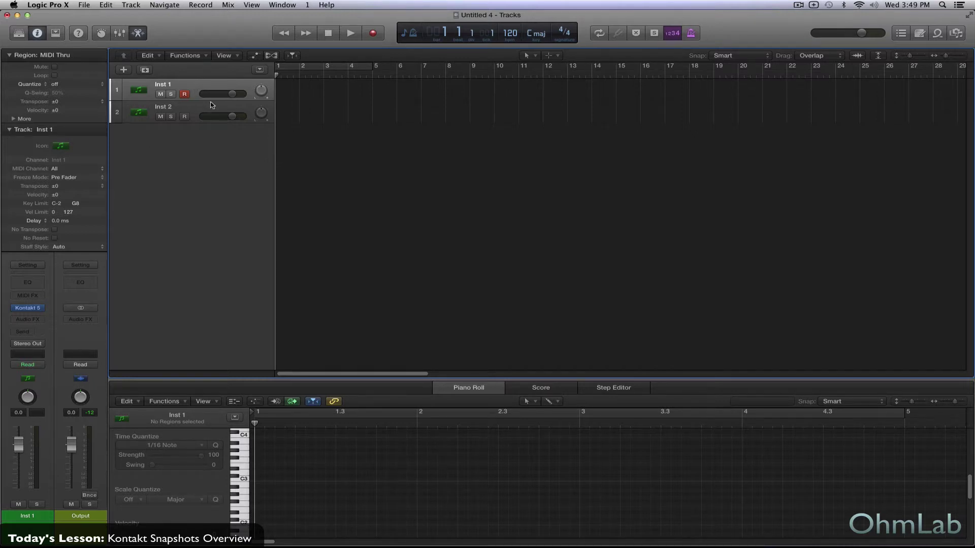
Step: Open Kontakt 5 on Inst 1 and browse Kontakt Factory Selection to the Band folder's instruments
{"action": "left_click", "coordinate": [28, 309]}
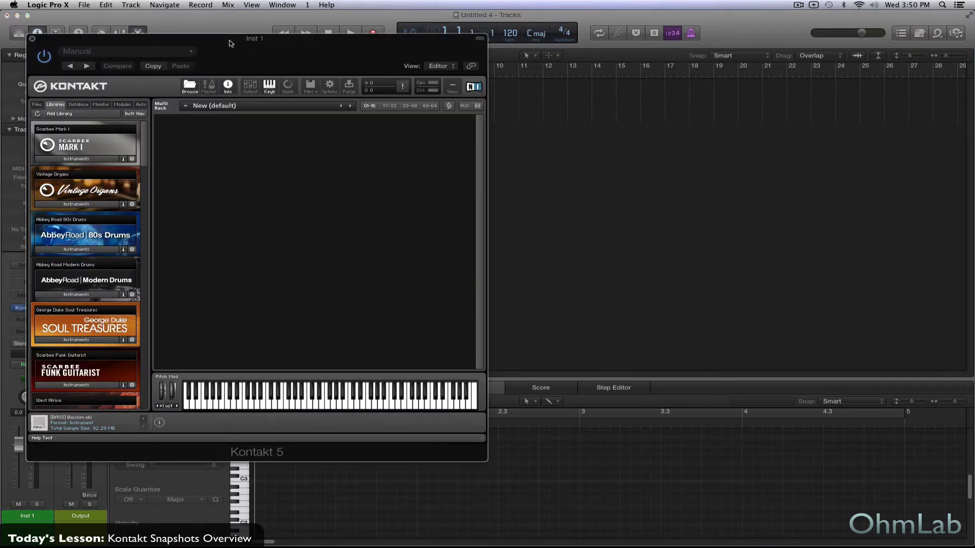
{"action": "left_click_drag", "start_coordinate": [229, 43], "coordinate": [487, 92]}
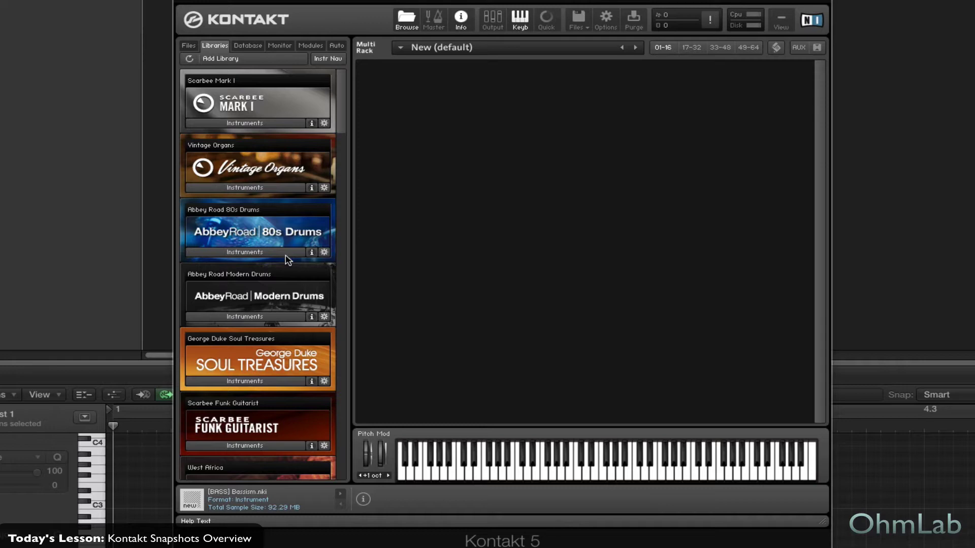
{"action": "scroll", "coordinate": [287, 259], "scroll_direction": "down", "scroll_amount": 15}
{"action": "scroll", "coordinate": [282, 260], "scroll_direction": "down", "scroll_amount": 10}
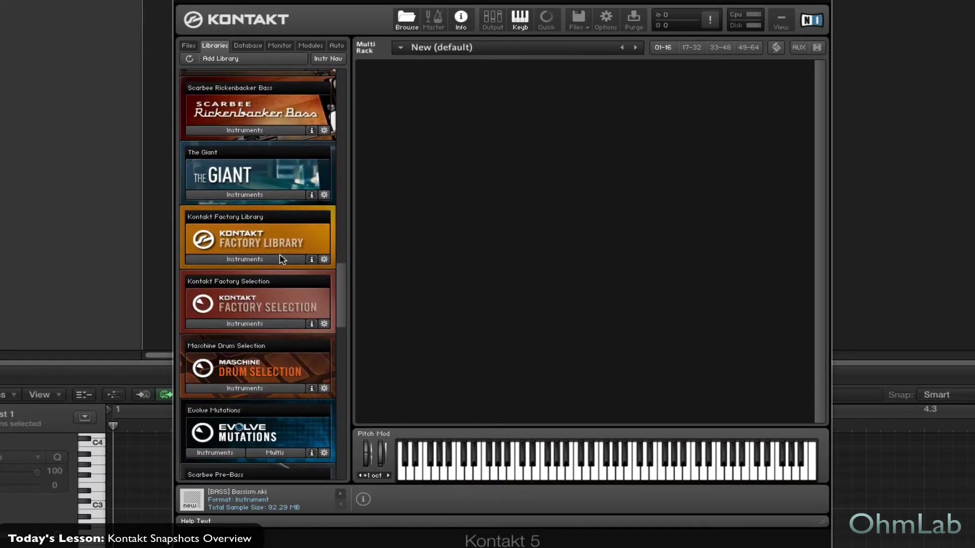
{"action": "left_click", "coordinate": [279, 324]}
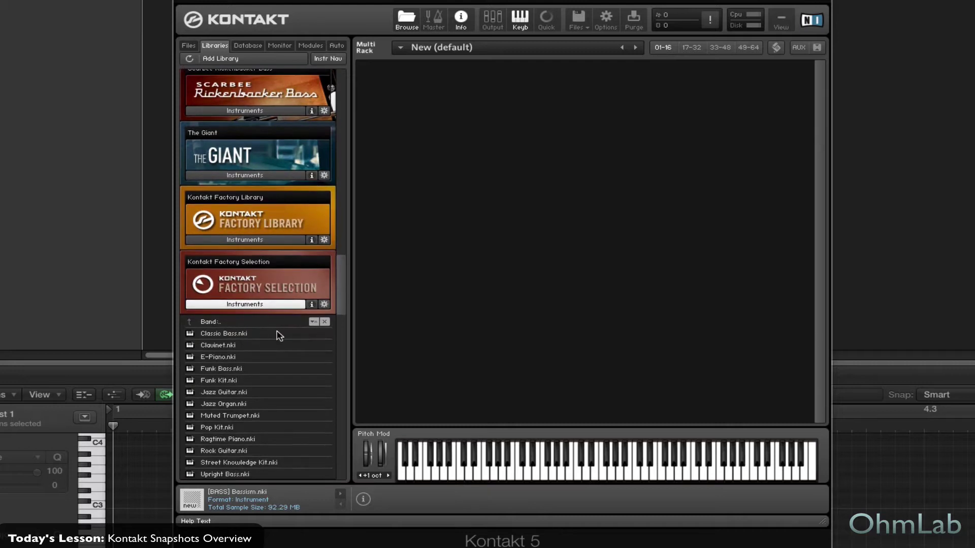
{"action": "left_click", "coordinate": [235, 324]}
{"action": "double_click", "coordinate": [235, 325]}
{"action": "left_click", "coordinate": [224, 323]}
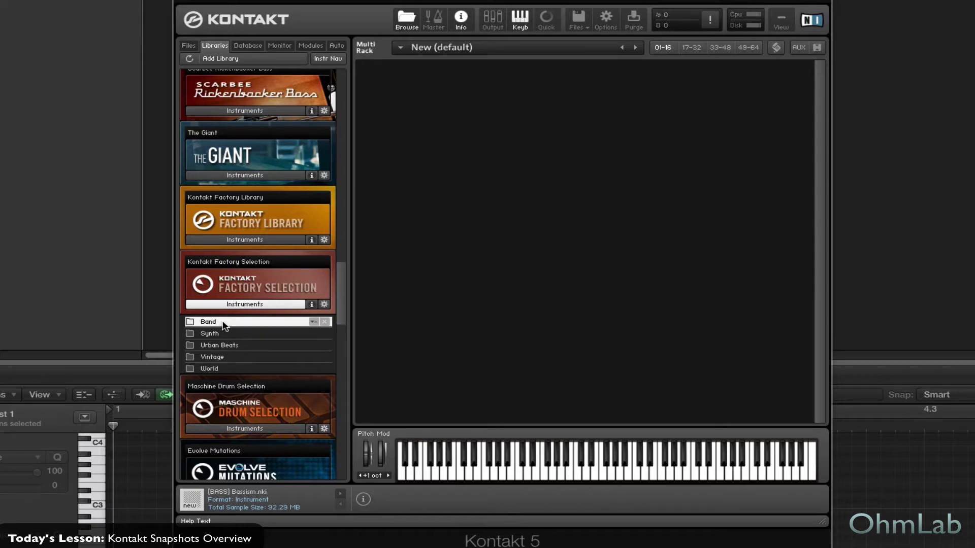
{"action": "double_click", "coordinate": [223, 323]}
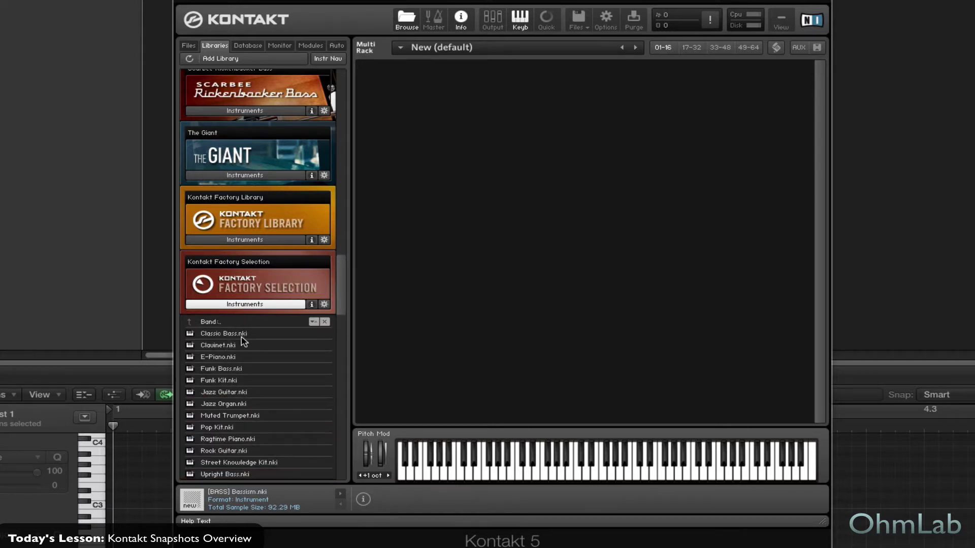
Step: Load Classic Bass.nki into the rack and reveal its snapshot bar
{"action": "double_click", "coordinate": [241, 334]}
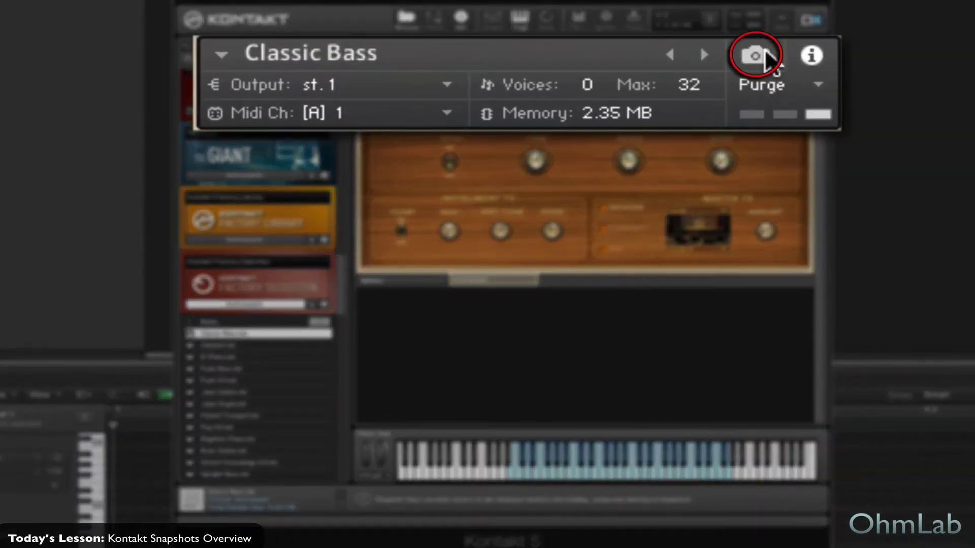
{"action": "left_click", "coordinate": [756, 56]}
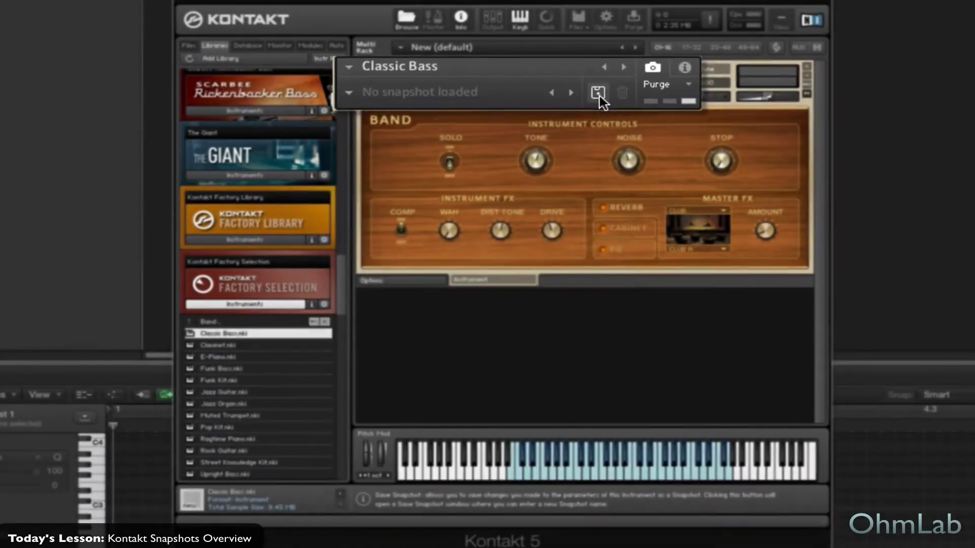
Step: Save a snapshot named 'Test 1', then switch the Master FX reverb to QUADSTICK
{"action": "left_click", "coordinate": [573, 91]}
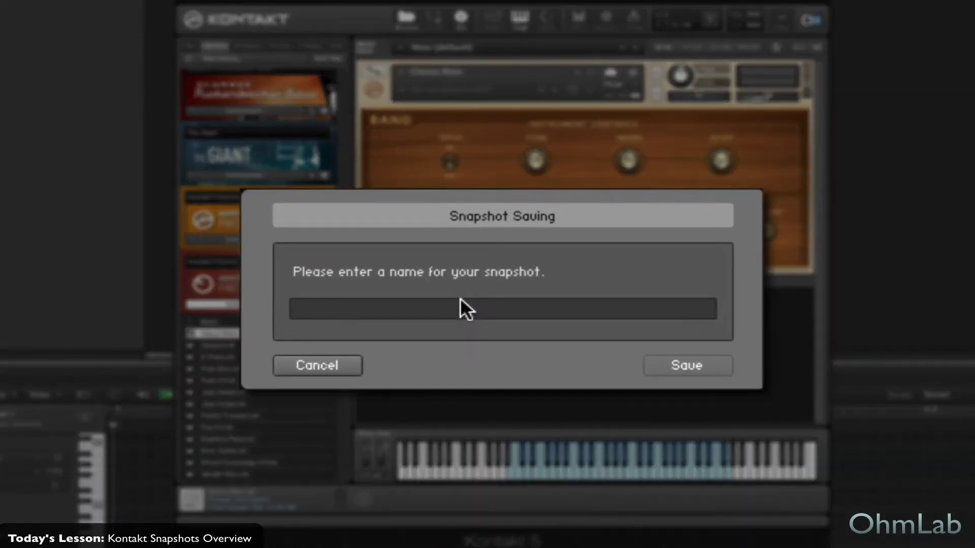
{"action": "type", "text": "Test 1"}
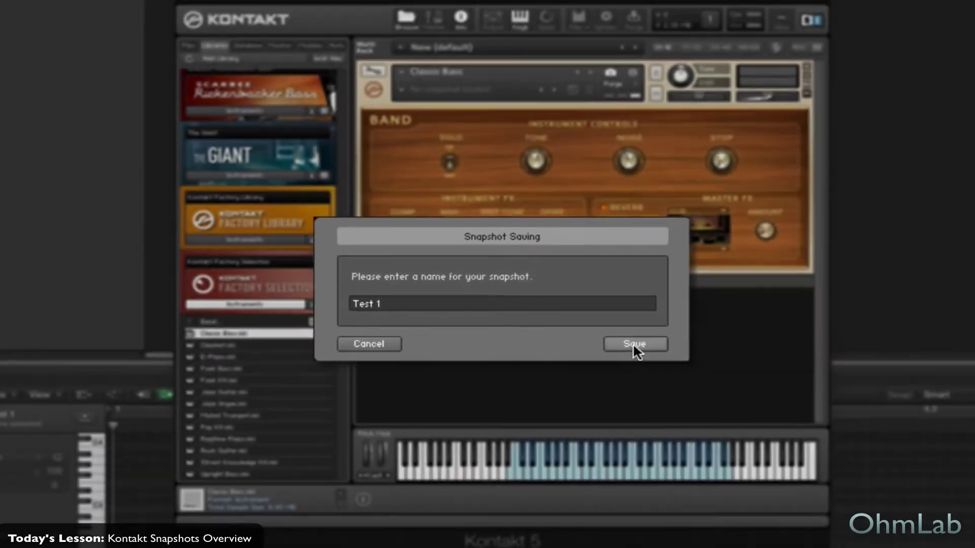
{"action": "left_click", "coordinate": [634, 344]}
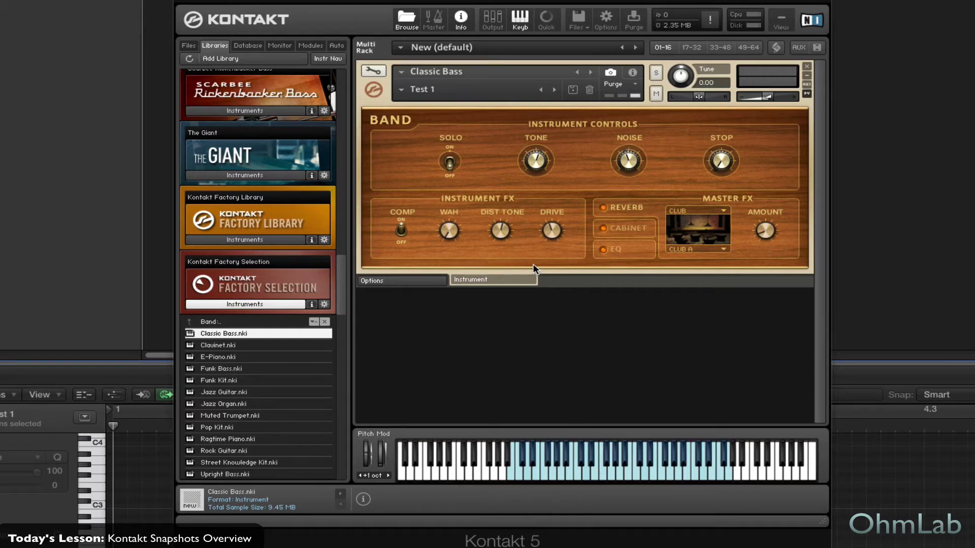
{"action": "left_click", "coordinate": [721, 215]}
{"action": "left_click", "coordinate": [705, 277]}
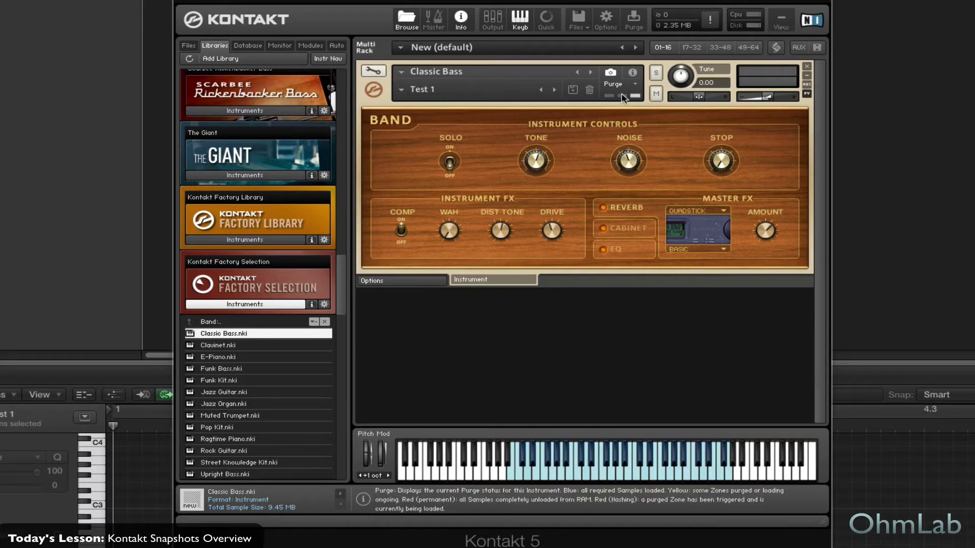
Step: Save the QUADSTICK settings as a new snapshot named 'Test 2'
{"action": "left_click", "coordinate": [574, 91]}
{"action": "key", "text": "BackSpace"}
{"action": "type", "text": "2"}
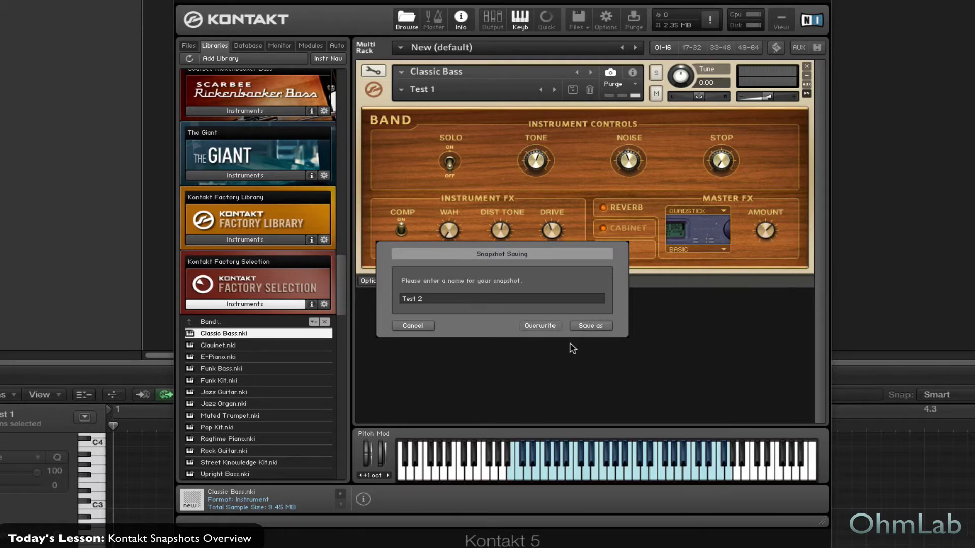
{"action": "left_click", "coordinate": [597, 326]}
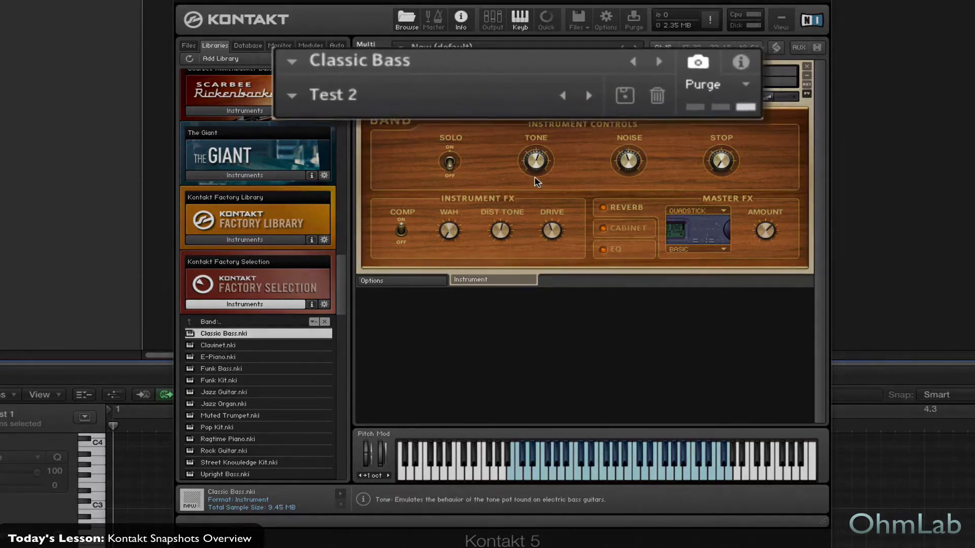
Step: Check that the snapshot list holds Test 1 and Test 2, then close the Kontakt window
{"action": "left_click", "coordinate": [401, 89]}
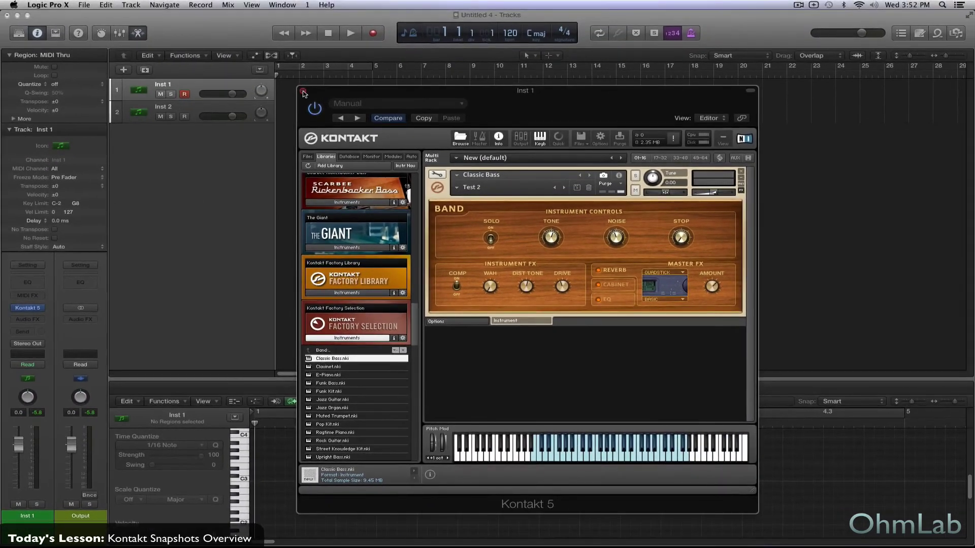
{"action": "left_click", "coordinate": [280, 65]}
Step: Open a Kontakt 5 instance on Inst 2 and load Classic Bass.nki from Factory Selection's Band folder
{"action": "left_click", "coordinate": [200, 106]}
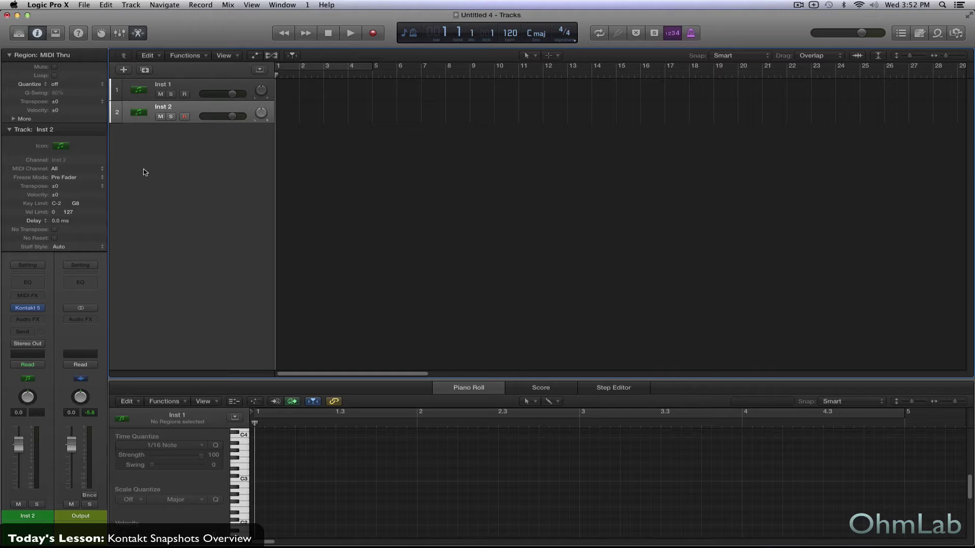
{"action": "mouse_move", "coordinate": [42, 312]}
{"action": "key", "text": "v"}
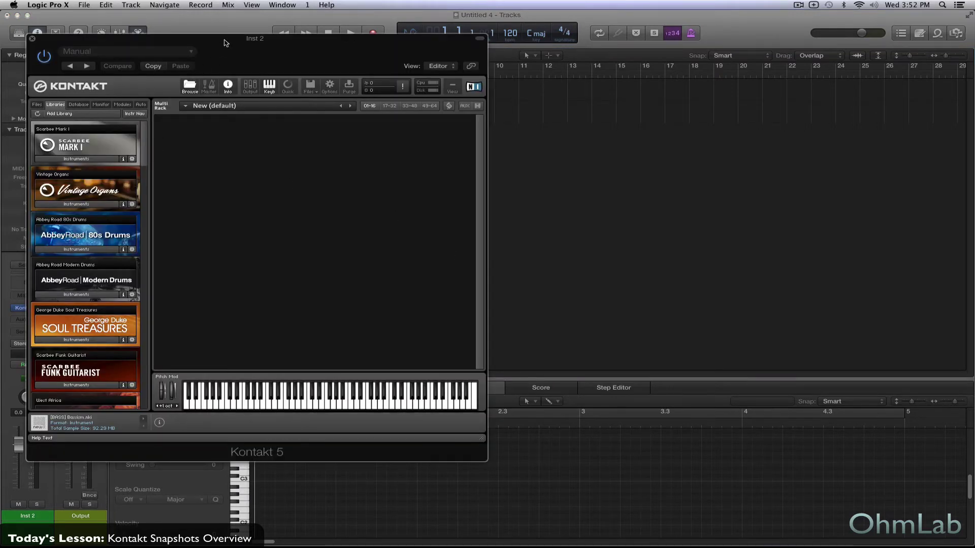
{"action": "left_click_drag", "start_coordinate": [227, 41], "coordinate": [501, 73]}
{"action": "scroll", "coordinate": [383, 374], "scroll_direction": "down", "scroll_amount": 5}
{"action": "scroll", "coordinate": [370, 373], "scroll_direction": "down", "scroll_amount": 10}
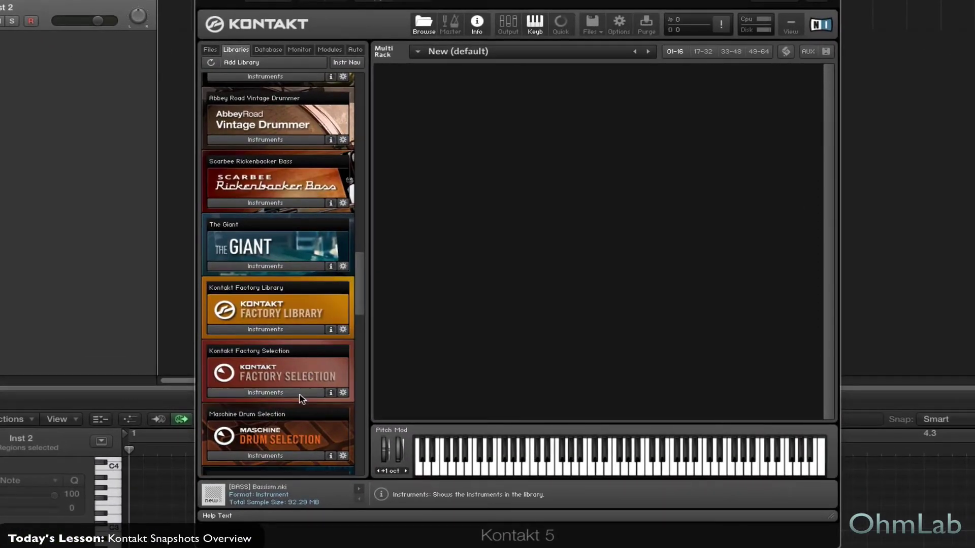
{"action": "left_click", "coordinate": [300, 394]}
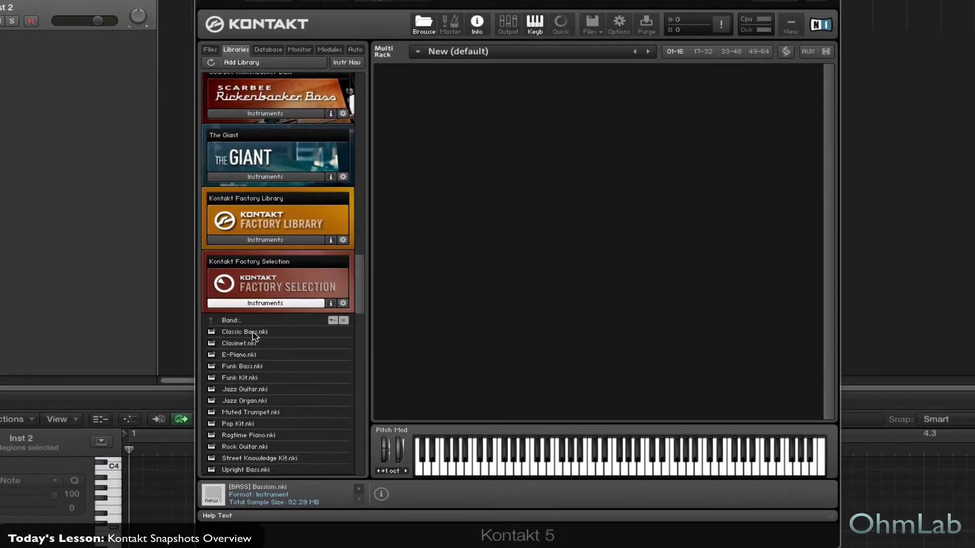
{"action": "double_click", "coordinate": [253, 333]}
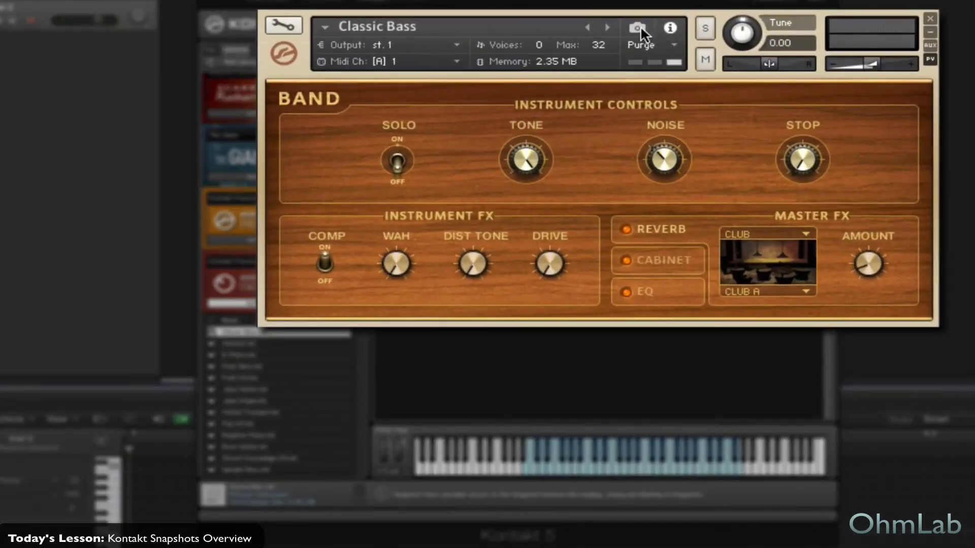
Step: Recall snapshot Test 1, then Test 2, on the second instance's Classic Bass
{"action": "left_click", "coordinate": [637, 28]}
{"action": "left_click", "coordinate": [326, 54]}
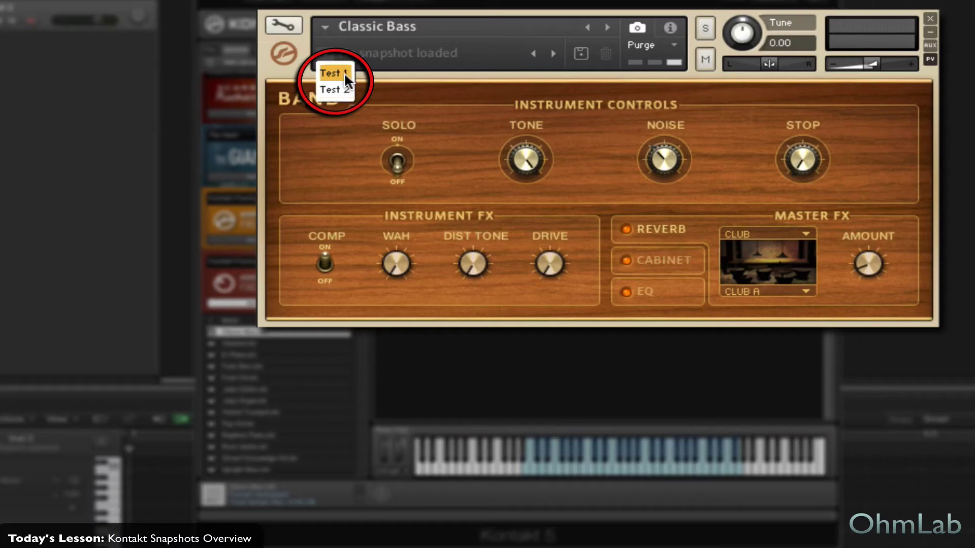
{"action": "left_click", "coordinate": [344, 72]}
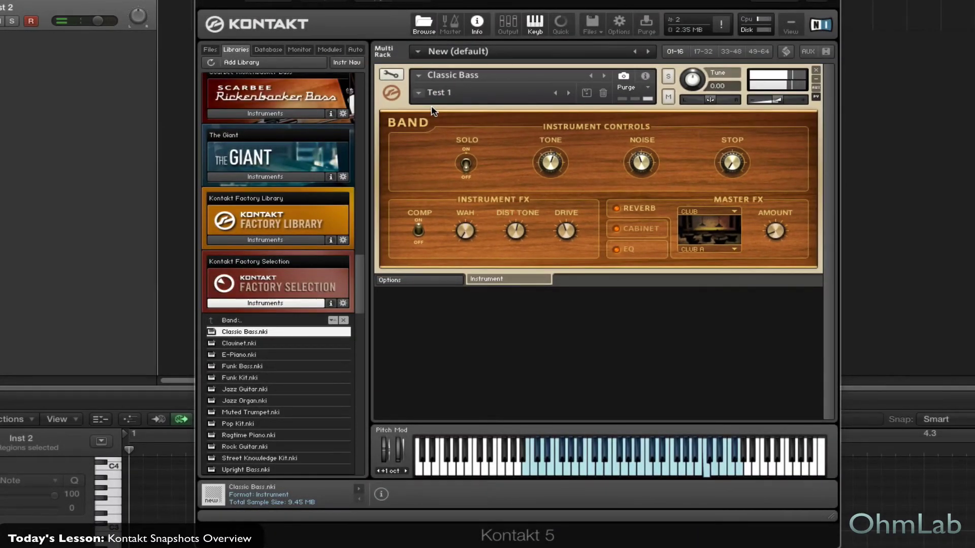
{"action": "left_click", "coordinate": [418, 93]}
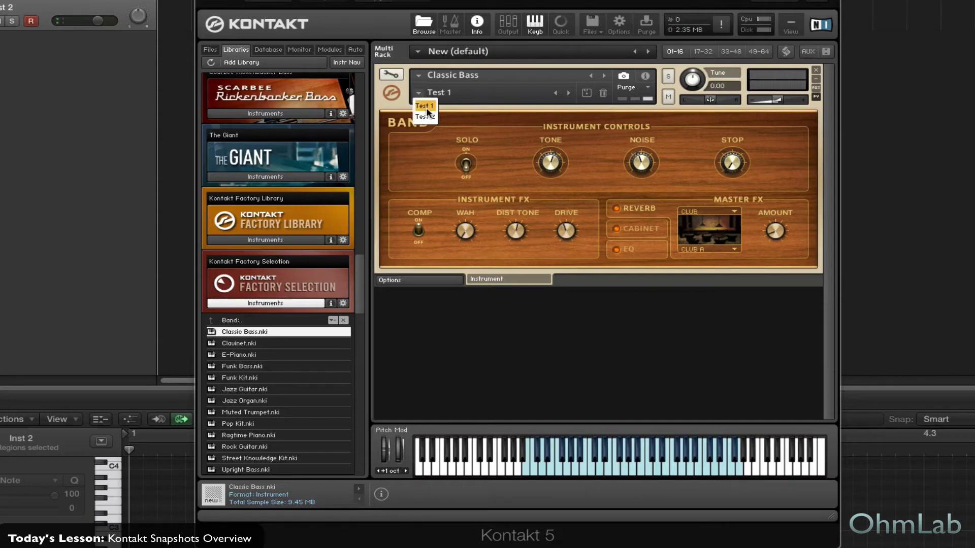
{"action": "left_click", "coordinate": [429, 119]}
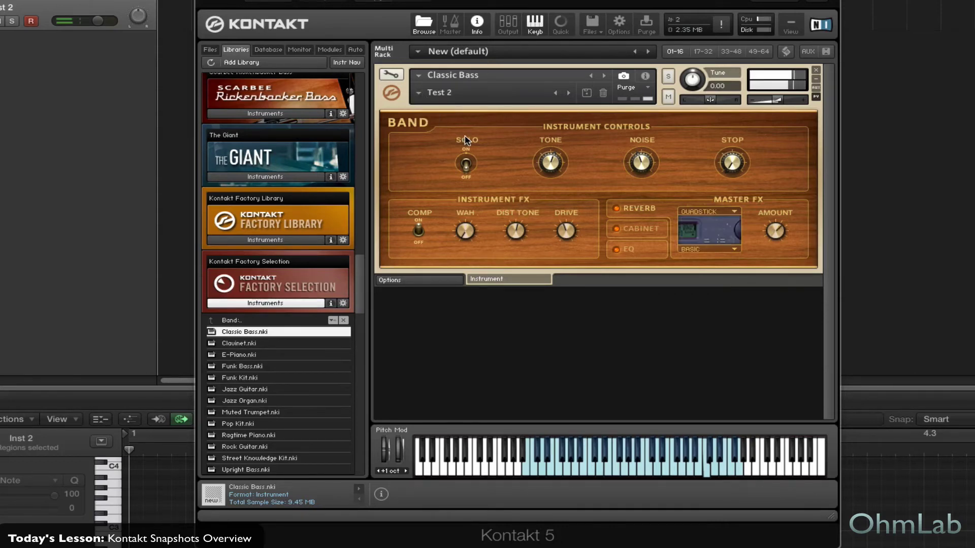